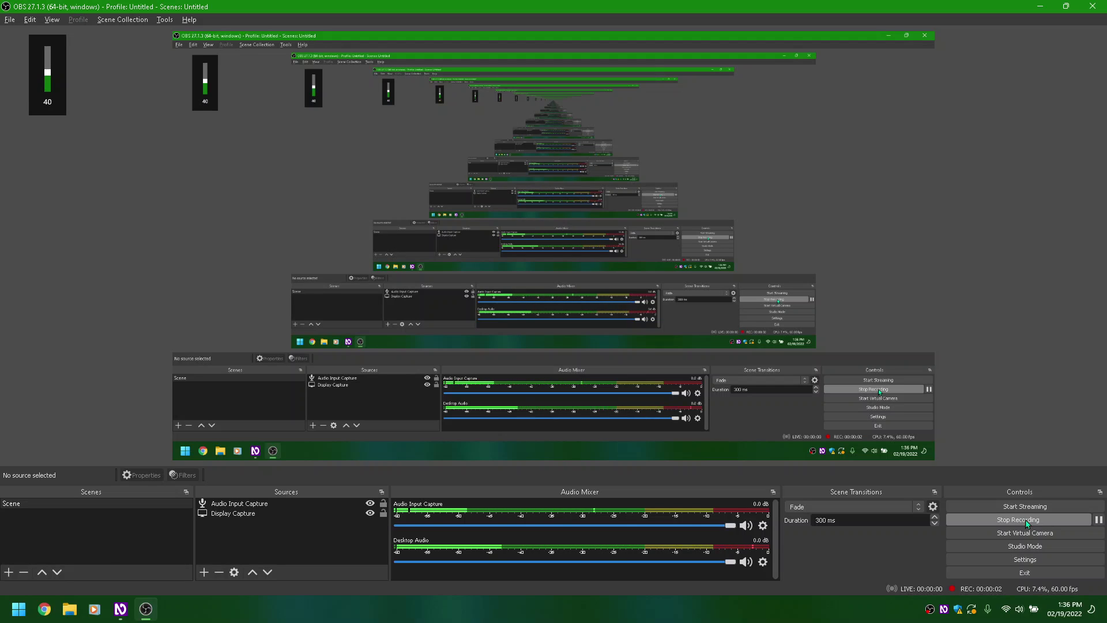
# While OBS keeps recording, open NVDA's Speech settings showing the Acapela TTS synthesizer
pyautogui.hotkey('alt', 'space')
pyautogui.press('ctrl+Insert+v')
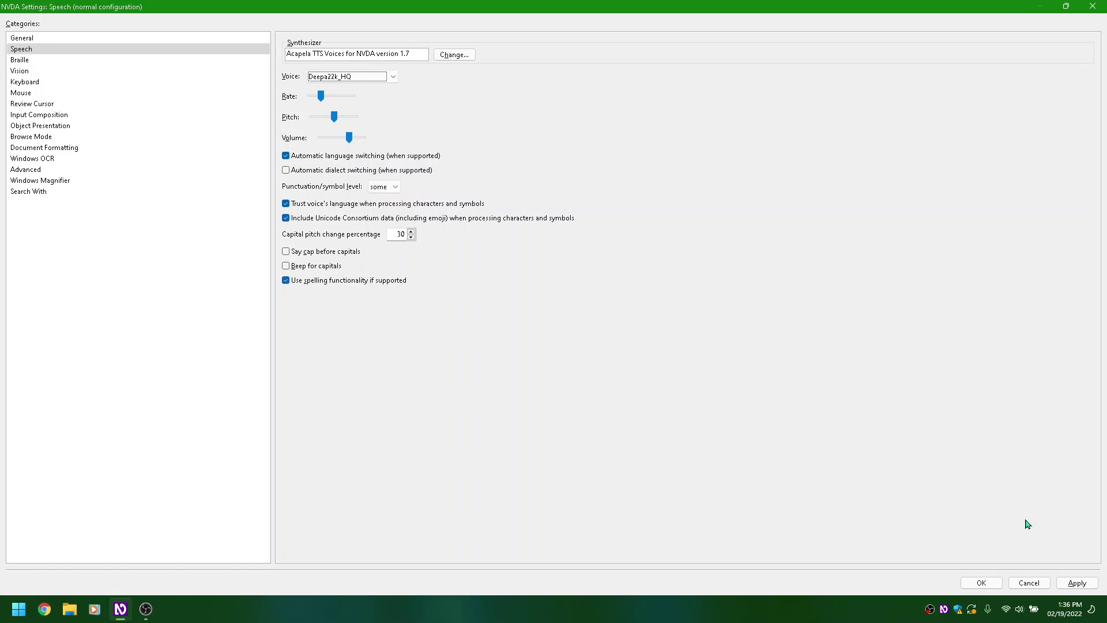
# Step down through the Acapela voices from Ella22k_HQ to Scott22k_HQ
pyautogui.press('Down')
pyautogui.press('Down')
pyautogui.press('Down')
pyautogui.press('Down')
pyautogui.press('Down')
pyautogui.press('Down')
pyautogui.press('Down')
pyautogui.press('Down')
pyautogui.press('Down')
pyautogui.press('Down')
pyautogui.press('Down')
pyautogui.press('Down')
pyautogui.press('Down')
pyautogui.press('Down')
pyautogui.press('Down')
pyautogui.press('Down')
pyautogui.press('Down')
pyautogui.press('Down')
pyautogui.press('Down')
pyautogui.press('Down')
pyautogui.press('Down')
pyautogui.press('Down')
pyautogui.press('Down')
pyautogui.press('Down')
pyautogui.press('Down')
pyautogui.press('Down')
pyautogui.press('Down')
pyautogui.press('Down')
pyautogui.press('Down')
pyautogui.press('Down')
pyautogui.press('Down')
pyautogui.press('Down')
pyautogui.press('Down')
pyautogui.press('Down')
pyautogui.press('Down')
pyautogui.press('Down')
pyautogui.press('Down')
pyautogui.press('Down')
# Switch the voice to Saul22k_HQ and try faster and slower speech rates
pyautogui.press('Up')
pyautogui.press('Up')
pyautogui.press('Tab')
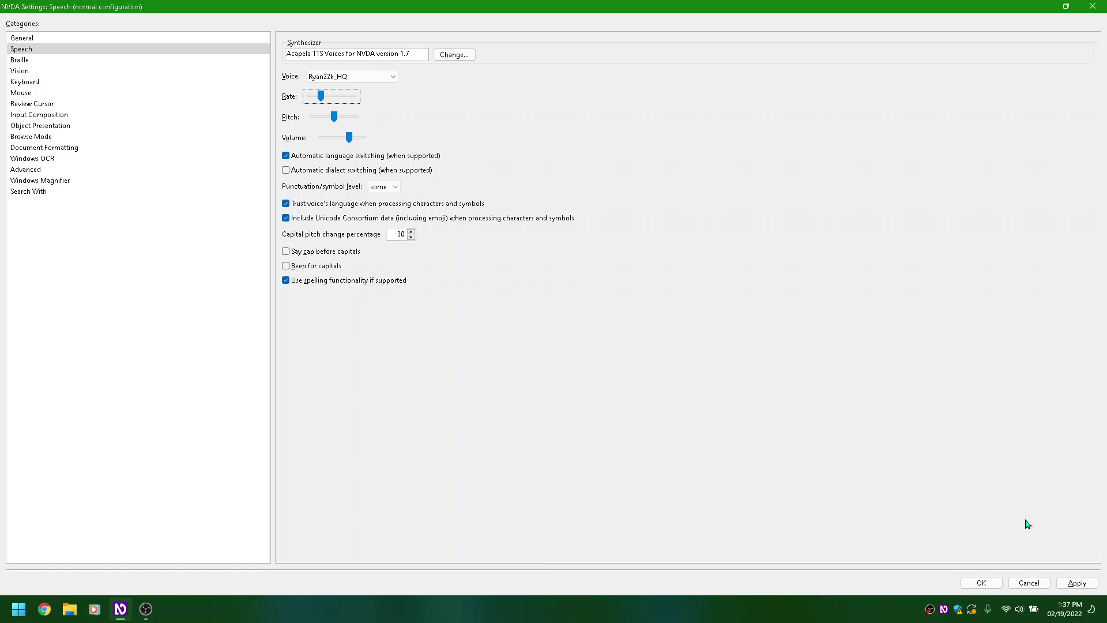
pyautogui.press('Right')
pyautogui.press('Left')
pyautogui.press('Left')
# Fine-tune the speech rate, lower the pitch a step and raise the volume near full
pyautogui.press('Left')
pyautogui.press('Left')
pyautogui.press('Right')
pyautogui.press('Right')
pyautogui.press('Right')
pyautogui.press('Right')
pyautogui.press('Right')
pyautogui.press('Right')
pyautogui.press('Right')
pyautogui.press('Right')
pyautogui.press('Right')
pyautogui.press('Right')
pyautogui.press('Left')
pyautogui.press('Left')
pyautogui.press('Left')
pyautogui.press('Left')
pyautogui.press('Left')
pyautogui.press('Left')
pyautogui.press('Left')
pyautogui.press('Left')
pyautogui.press('Left')
pyautogui.press('Left')
pyautogui.press('Left')
pyautogui.press('Tab')
pyautogui.press('Right')
pyautogui.press('Left')
pyautogui.press('Left')
pyautogui.press('Left')
pyautogui.press('Left')
pyautogui.press('Left')
pyautogui.press('Left')
pyautogui.press('Right')
pyautogui.press('Right')
pyautogui.press('Right')
pyautogui.press('Right')
pyautogui.press('Right')
pyautogui.press('Right')
pyautogui.press('Right')
pyautogui.press('Right')
pyautogui.press('Right')
pyautogui.press('Right')
pyautogui.press('Left')
pyautogui.press('Left')
pyautogui.press('Left')
pyautogui.press('Left')
pyautogui.press('Left')
pyautogui.press('Tab')
pyautogui.press('Right')
pyautogui.press('Right')
pyautogui.press('Right')
pyautogui.press('Tab')
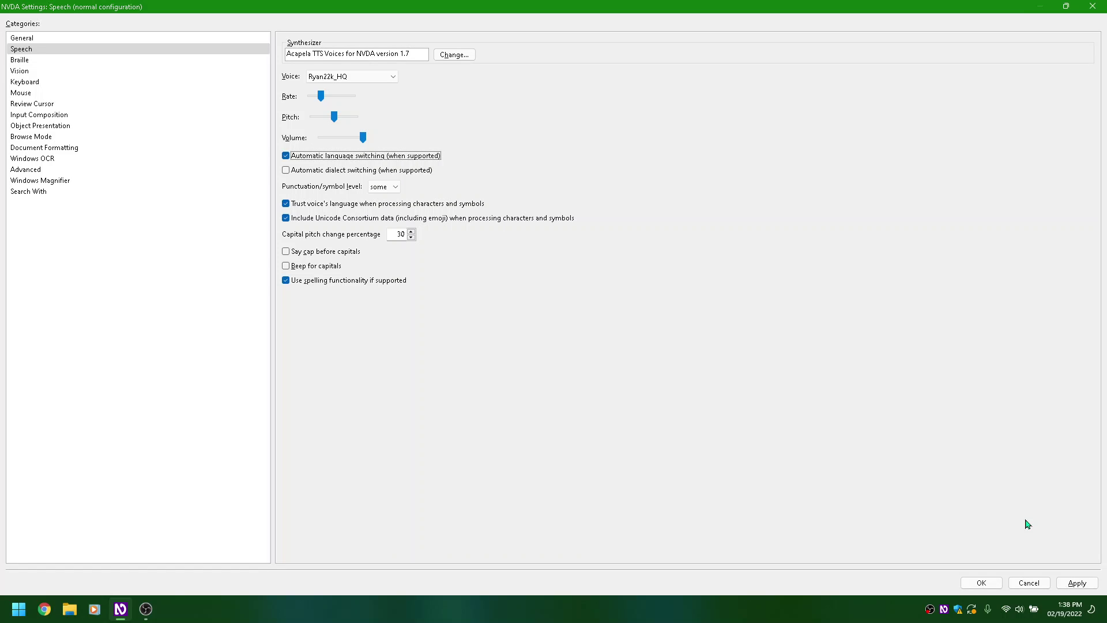
pyautogui.press('Tab')
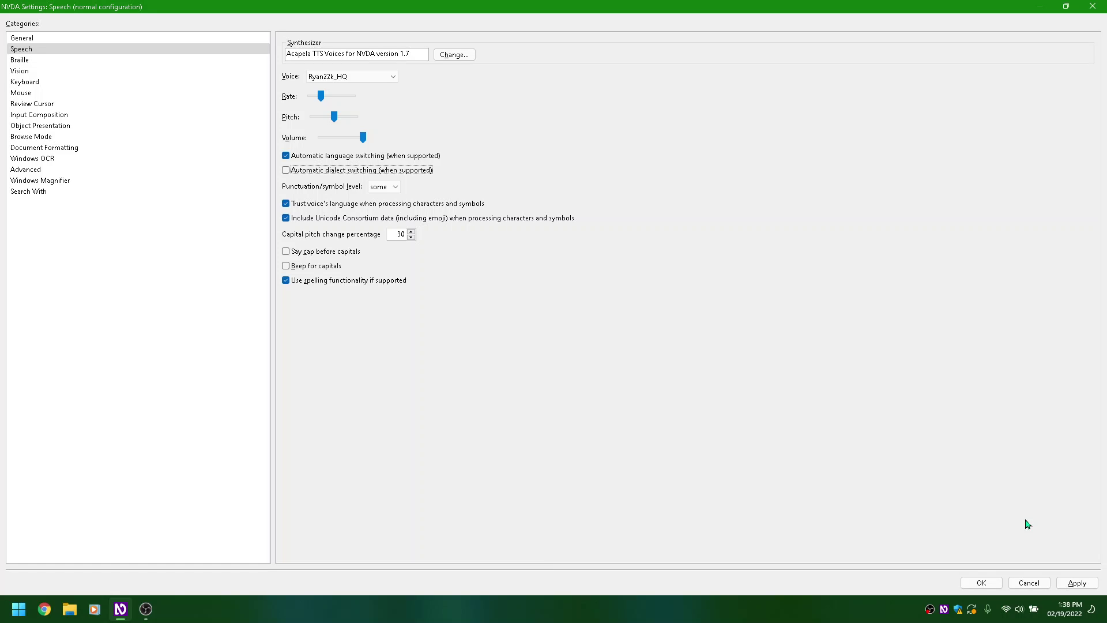
pyautogui.press('Tab')
pyautogui.press('Tab')
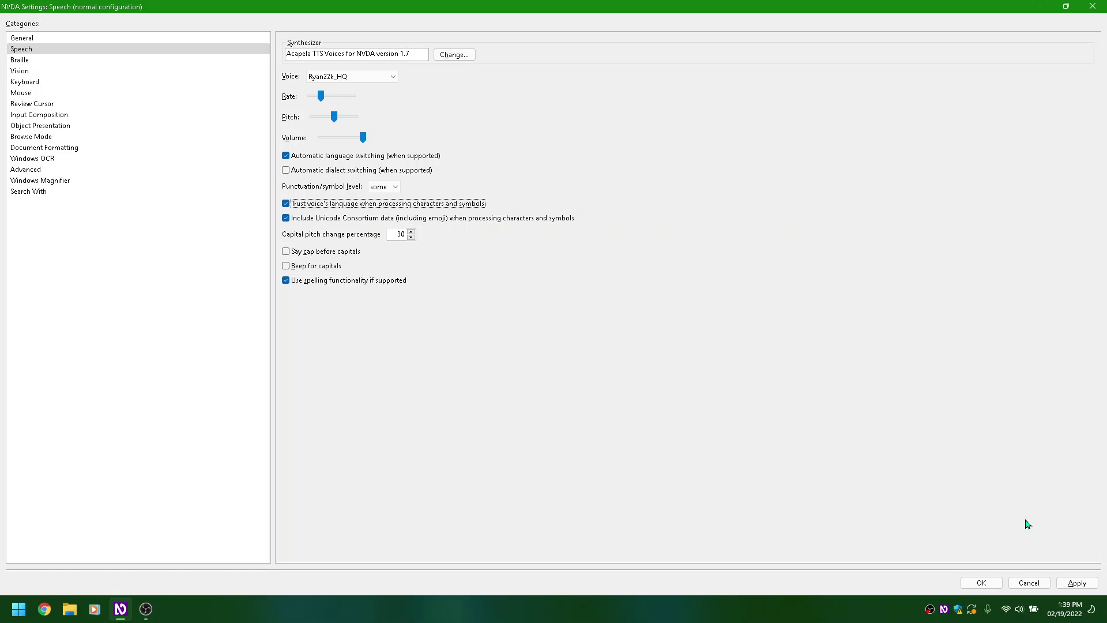
pyautogui.press('Tab')
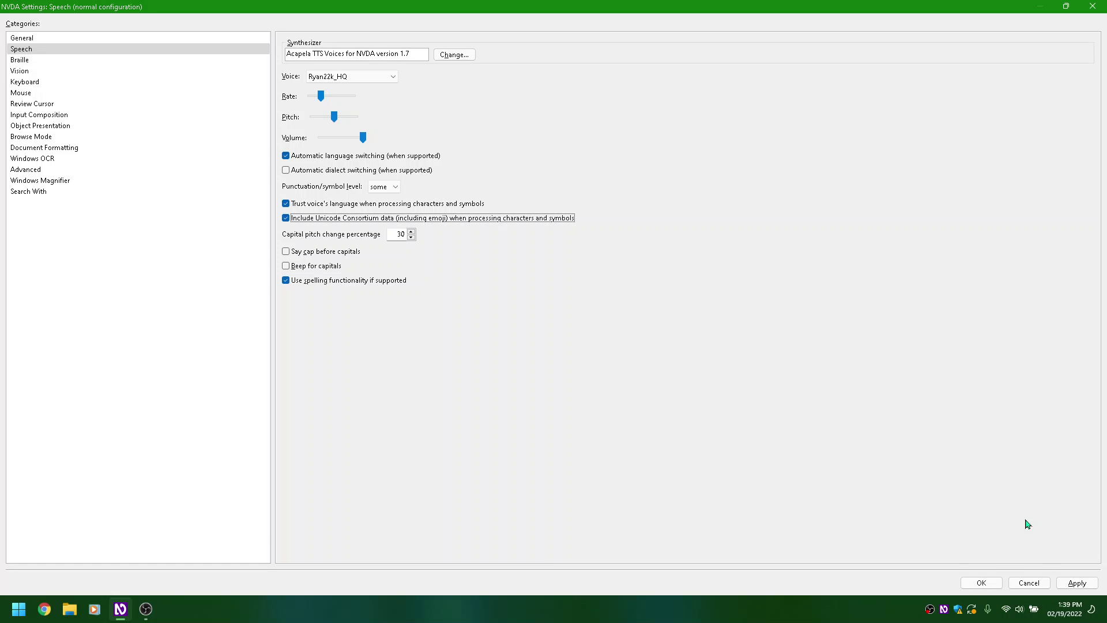
pyautogui.press('Tab')
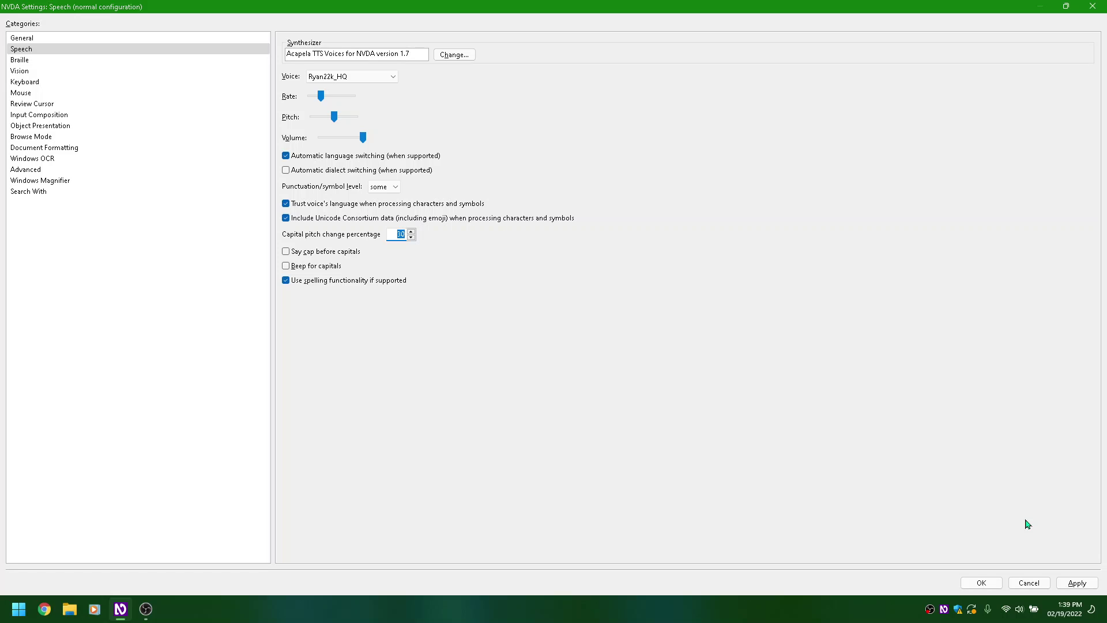
pyautogui.press('Tab')
pyautogui.press('Tab')
pyautogui.press('Tab')
# Return to the Voice list and audition Rosie22k_HQ, Rhona22k_HQ and others, ending on Nelly22k_HQ
pyautogui.hotkey('shift', 'Tab')
pyautogui.hotkey('shift', 'Tab')
pyautogui.hotkey('shift', 'Tab')
pyautogui.hotkey('shift', 'Tab')
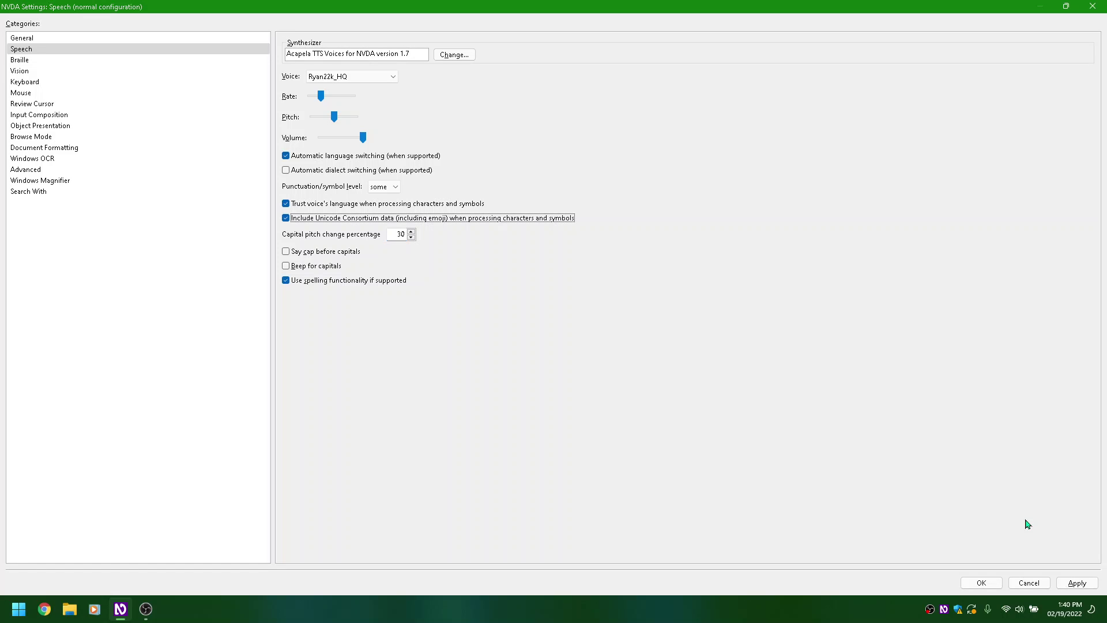
pyautogui.hotkey('shift', 'Tab')
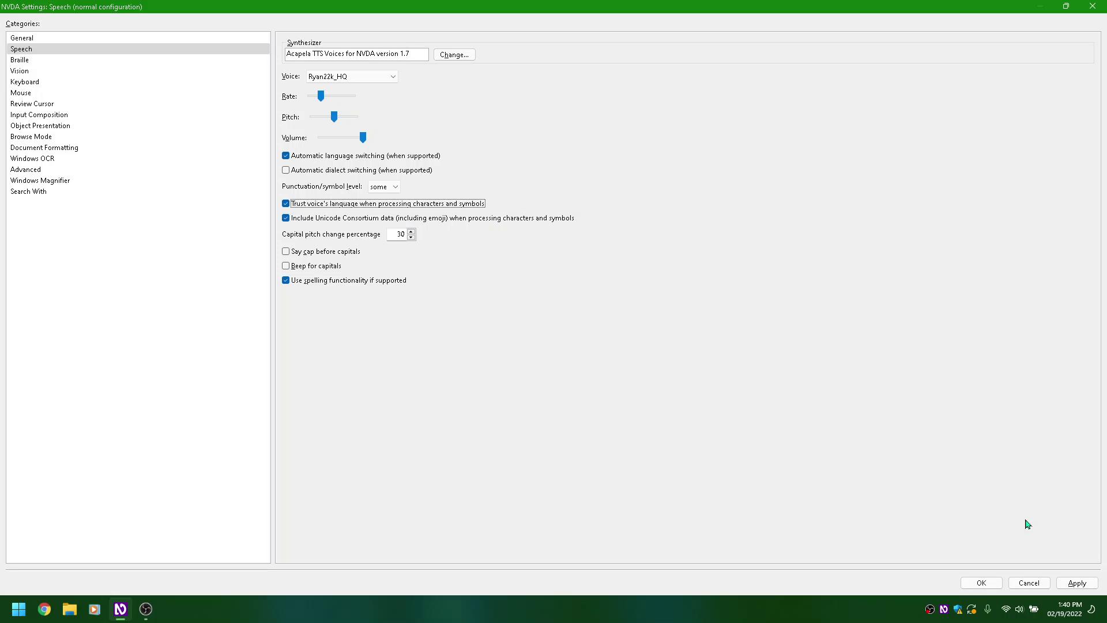
pyautogui.hotkey('shift', 'Tab')
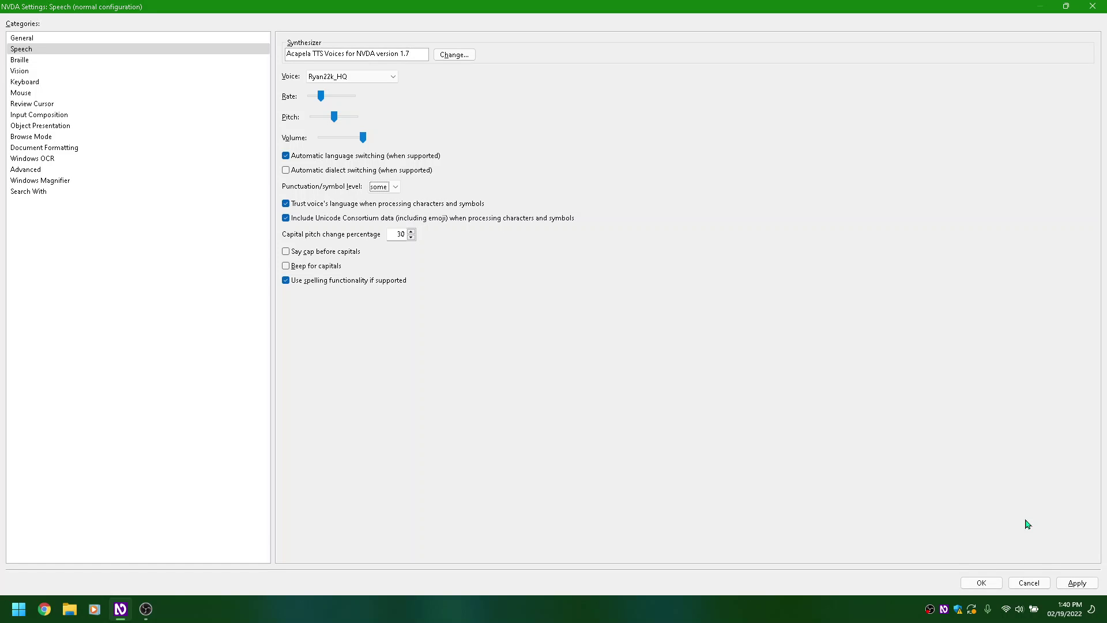
pyautogui.hotkey('shift', 'Tab')
pyautogui.hotkey('shift', 'Tab')
pyautogui.hotkey('shift', 'Tab')
pyautogui.hotkey('shift', 'Tab')
pyautogui.hotkey('shift', 'Tab')
pyautogui.hotkey('shift', 'Tab')
pyautogui.press('Up')
pyautogui.press('Up')
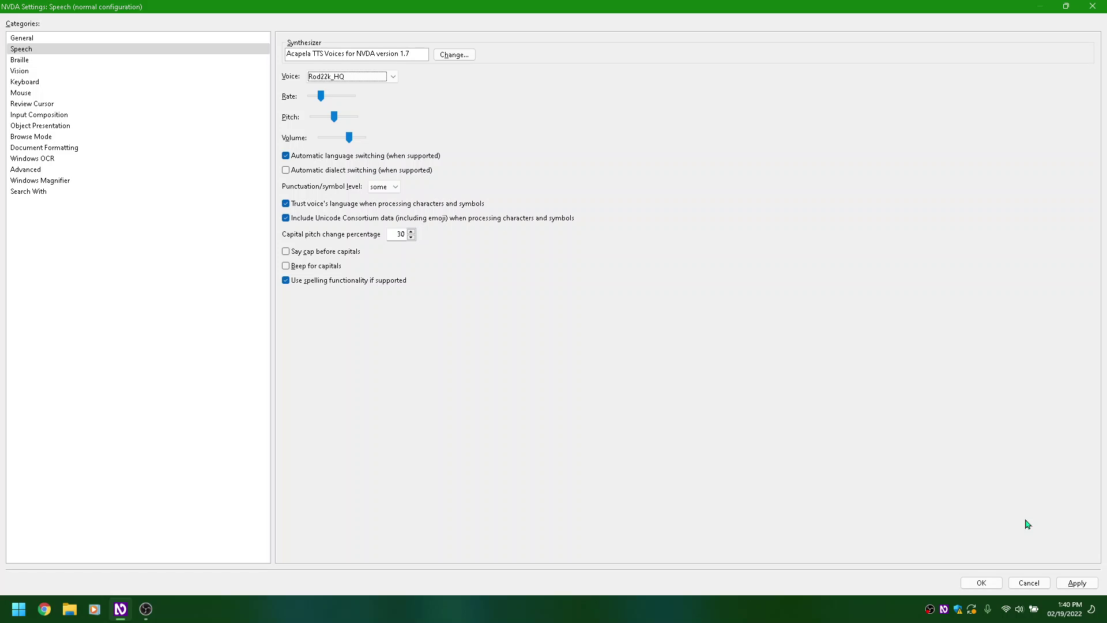
pyautogui.press('Up')
pyautogui.press('Up')
pyautogui.press('Up')
pyautogui.press('Up')
pyautogui.press('Up')
pyautogui.press('Up')
pyautogui.press('Up')
# Raise Nelly22k_HQ's pitch a step, then lower it by three steps
pyautogui.press('Tab')
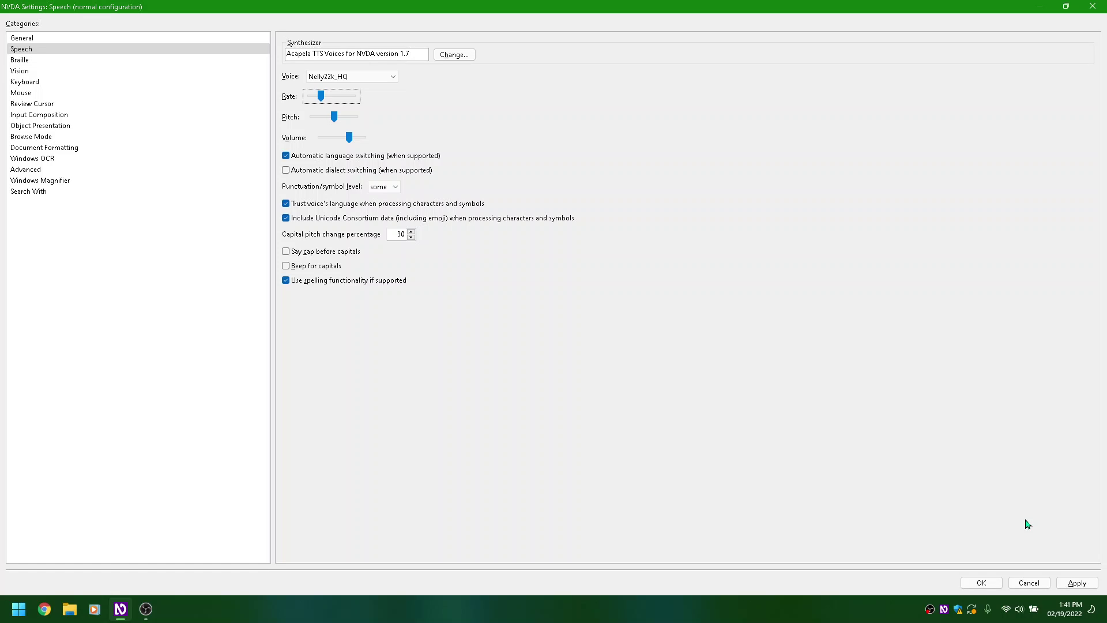
pyautogui.press('Tab')
pyautogui.press('Right')
pyautogui.press('Right')
pyautogui.press('Right')
pyautogui.press('Right')
pyautogui.press('Right')
pyautogui.hotkey('shift', 'Tab')
pyautogui.press('Tab')
pyautogui.press('Left')
pyautogui.press('Left')
pyautogui.press('Left')
pyautogui.press('Left')
pyautogui.press('Left')
pyautogui.press('Left')
pyautogui.press('Left')
pyautogui.press('Left')
pyautogui.press('Left')
pyautogui.press('Left')
# Nudge Nelly22k_HQ's pitch back up two steps toward mid-range
pyautogui.hotkey('shift', 'Tab')
pyautogui.hotkey('shift', 'Tab')
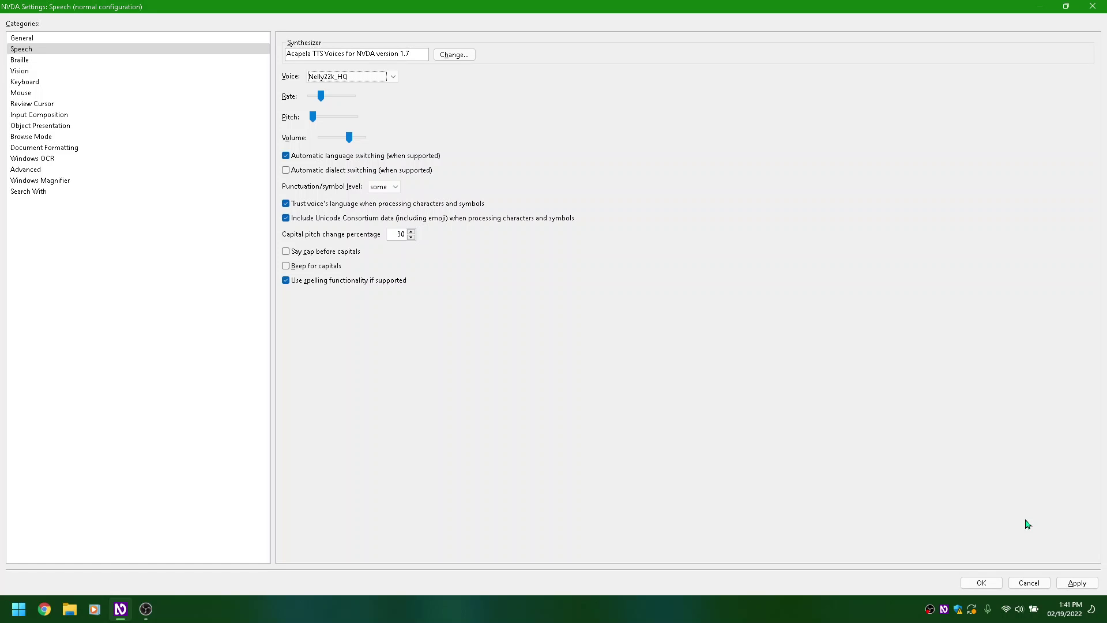
pyautogui.press('Tab')
pyautogui.press('Tab')
pyautogui.press('Right')
pyautogui.press('Right')
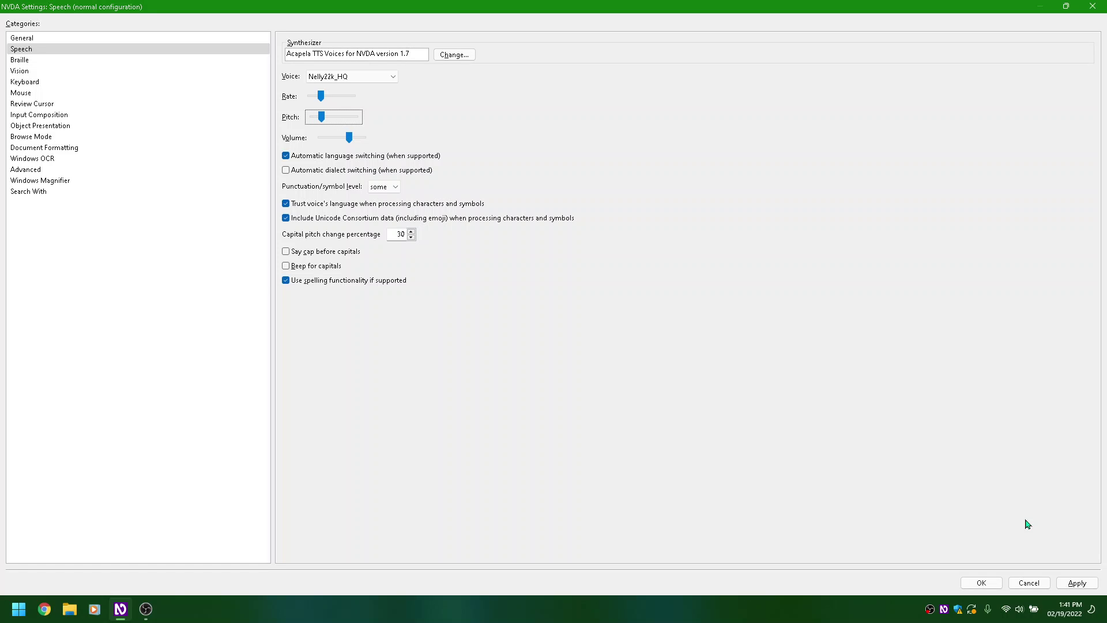
pyautogui.hotkey('shift', 'Tab')
pyautogui.hotkey('shift', 'Tab')
pyautogui.press('Tab')
pyautogui.press('Tab')
# Lower the pitch a step, then audition voices from Micah22k_HQ on to Kenny22k_HQ
pyautogui.press('Left')
pyautogui.press('Left')
pyautogui.press('Left')
pyautogui.hotkey('shift', 'Tab')
pyautogui.press('Tab')
pyautogui.press('Right')
pyautogui.press('Right')
pyautogui.press('Right')
pyautogui.press('Right')
pyautogui.press('Right')
pyautogui.press('Right')
pyautogui.press('Right')
pyautogui.press('Right')
pyautogui.hotkey('shift', 'Tab')
pyautogui.hotkey('shift', 'Tab')
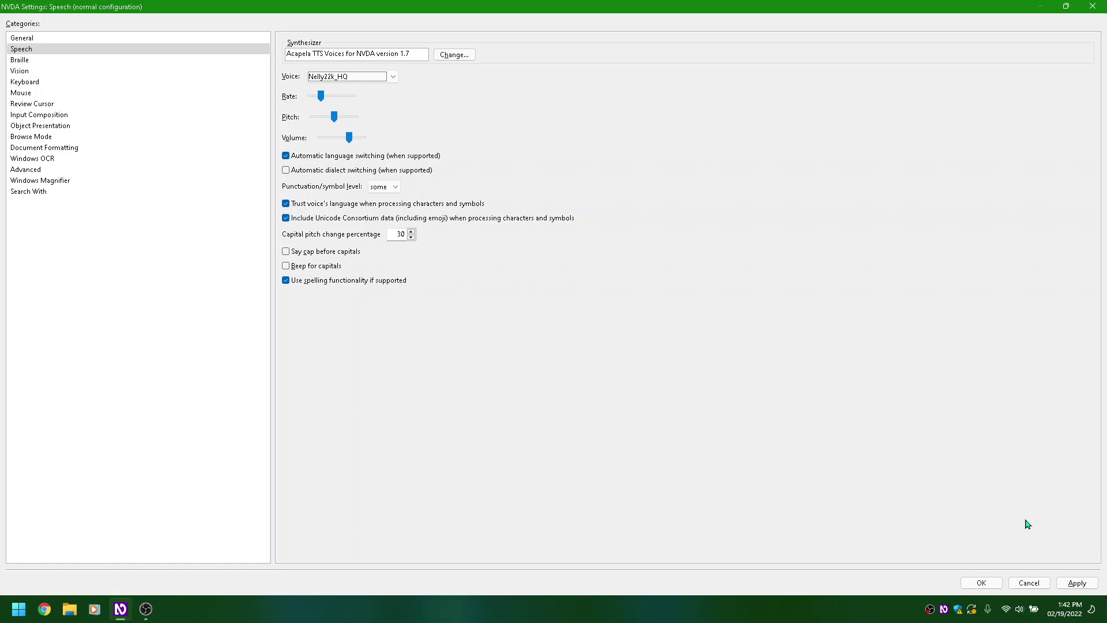
pyautogui.press('Up')
pyautogui.press('Up')
pyautogui.press('Up')
pyautogui.press('Up')
pyautogui.press('Up')
pyautogui.press('Up')
# Try lower and higher pitch levels for the Kenny22k_HQ voice
pyautogui.press('Tab')
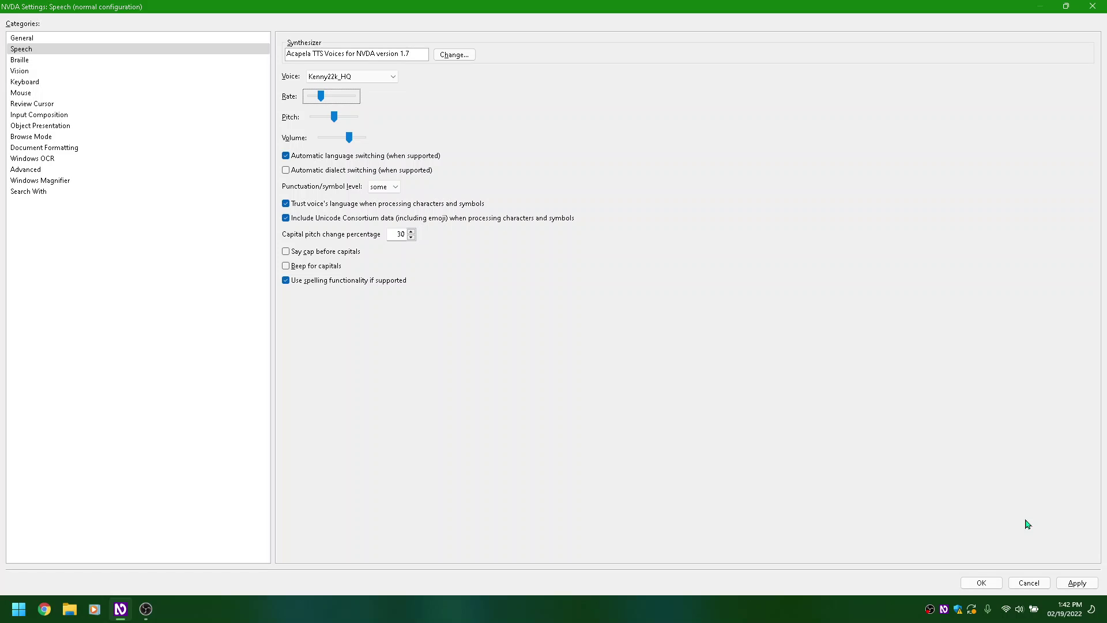
pyautogui.press('Tab')
pyautogui.press('Left')
pyautogui.press('Right')
pyautogui.press('Right')
pyautogui.press('Right')
pyautogui.press('Right')
pyautogui.press('Right')
pyautogui.press('Right')
pyautogui.hotkey('shift', 'Tab')
pyautogui.press('Tab')
pyautogui.press('Left')
pyautogui.press('Left')
pyautogui.press('Left')
pyautogui.press('Left')
pyautogui.press('Left')
pyautogui.press('Left')
pyautogui.press('Left')
pyautogui.press('Left')
pyautogui.press('Left')
# Raise Kenny22k_HQ's pitch to roughly mid-range and check the volume setting
pyautogui.hotkey('shift', 'Tab')
pyautogui.press('Tab')
pyautogui.press('Right')
pyautogui.press('Right')
pyautogui.press('Tab')
pyautogui.hotkey('shift', 'Tab')
pyautogui.press('Right')
pyautogui.press('Right')
pyautogui.press('Right')
pyautogui.hotkey('shift', 'Tab')
pyautogui.hotkey('shift', 'Tab')
# Audition Karen22k_HQ and Josh22k_HQ, then return to Ella22k_HQ
pyautogui.press('Up')
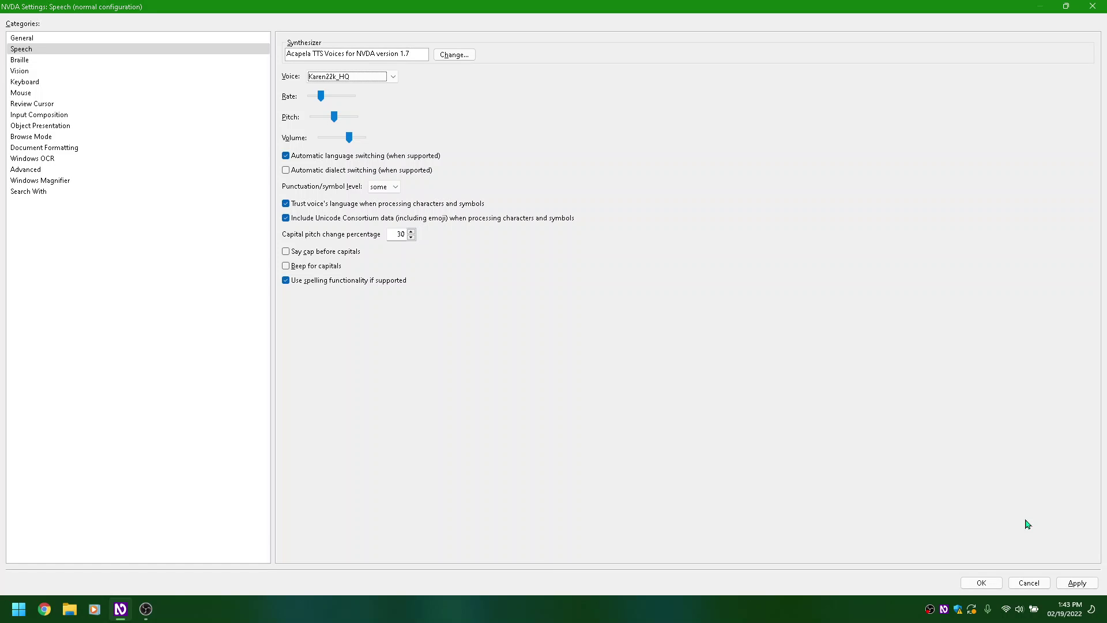
pyautogui.press('Up')
pyautogui.press('Up')
pyautogui.press('Up')
pyautogui.press('Up')
pyautogui.press('Up')
pyautogui.press('Up')
pyautogui.press('Down')
# Test Ella22k_HQ's pitch up and down, briefly audition Deepa22k_HQ, then go back to Ella
pyautogui.press('Tab')
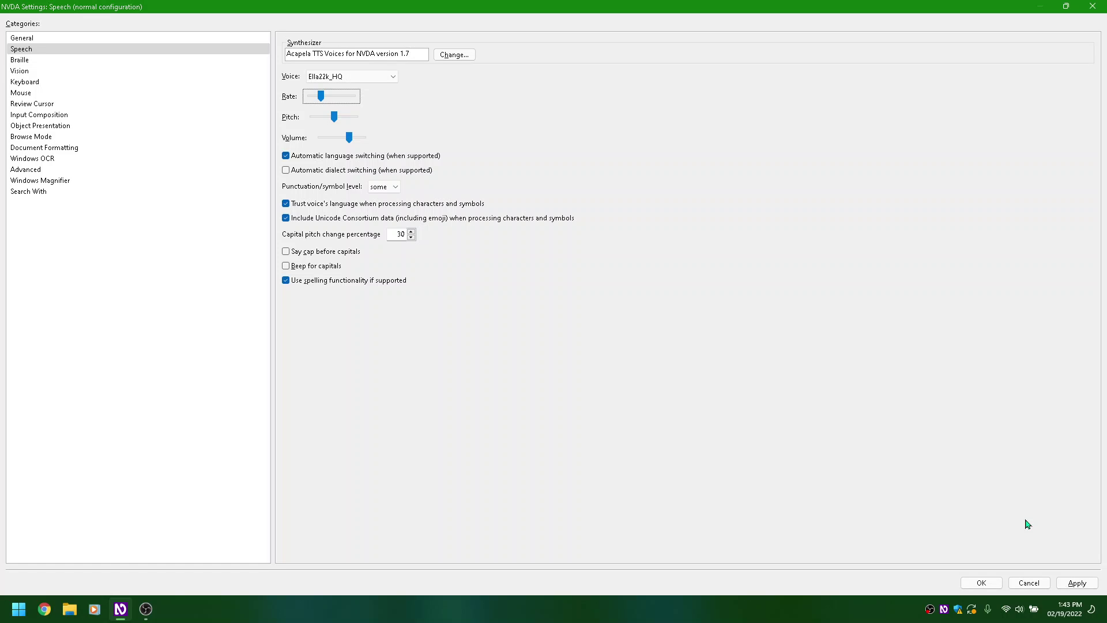
pyautogui.press('Tab')
pyautogui.press('Right')
pyautogui.press('Left')
pyautogui.press('Left')
pyautogui.press('Left')
pyautogui.press('Left')
pyautogui.hotkey('shift', 'Tab')
pyautogui.press('Tab')
pyautogui.press('Right')
pyautogui.hotkey('shift', 'Tab')
pyautogui.hotkey('shift', 'Tab')
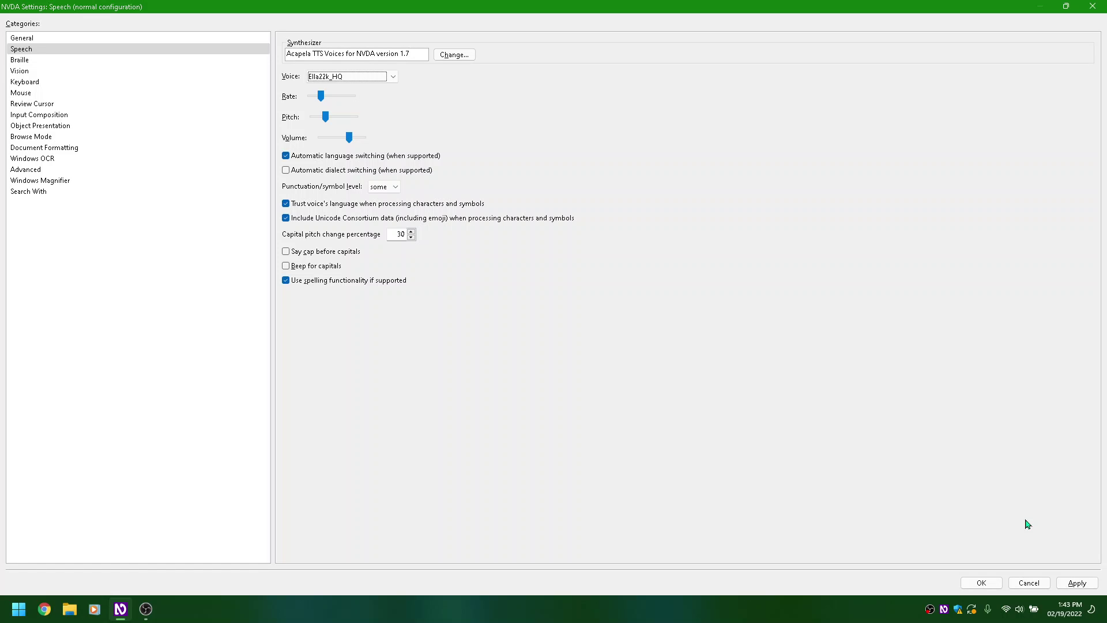
pyautogui.press('Up')
pyautogui.press('Down')
pyautogui.press('Down')
# Try a slightly higher pitch on EmilioEnglish22k_HQ, then switch the voice to Graham22k_HQ
pyautogui.press('Tab')
pyautogui.press('Tab')
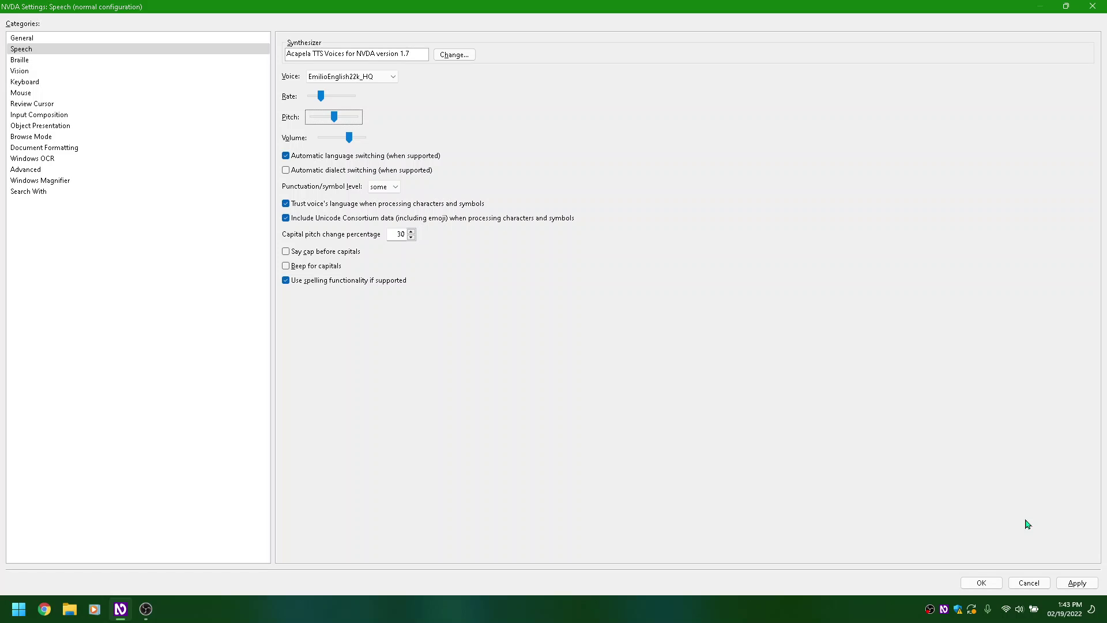
pyautogui.press('Right')
pyautogui.press('Left')
pyautogui.press('Left')
pyautogui.press('Left')
pyautogui.press('Left')
pyautogui.press('Left')
pyautogui.press('Left')
pyautogui.press('Right')
pyautogui.press('Right')
pyautogui.hotkey('shift', 'Tab')
pyautogui.hotkey('shift', 'Tab')
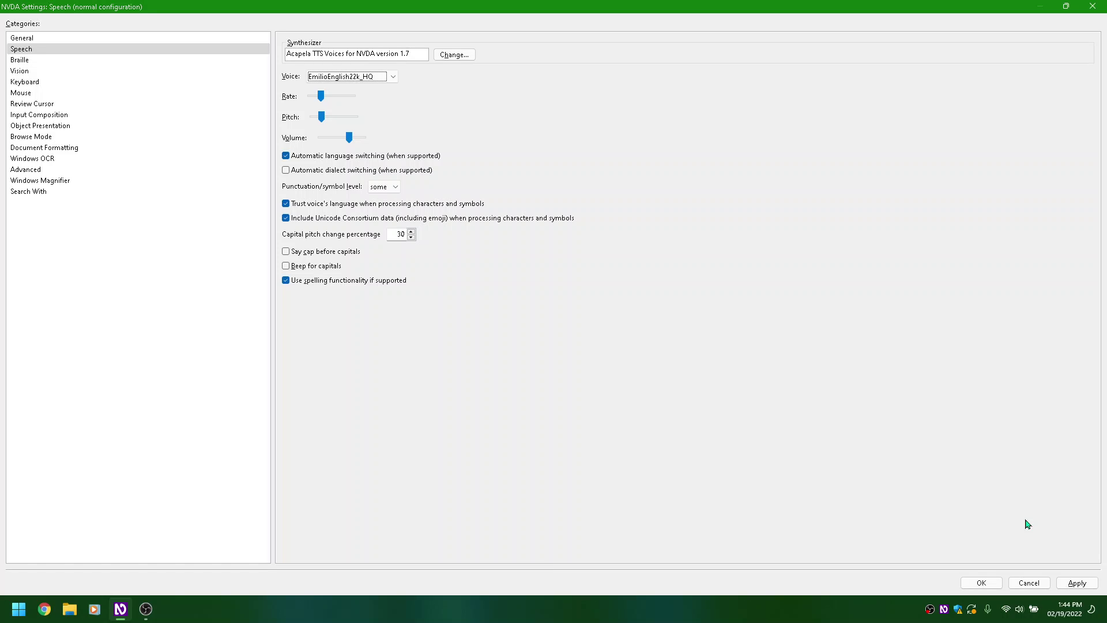
pyautogui.press('Down')
pyautogui.press('Down')
# Adjust Graham22k_HQ's pitch up and down, then switch the voice to Josh22k_HQ
pyautogui.press('Tab')
pyautogui.press('Tab')
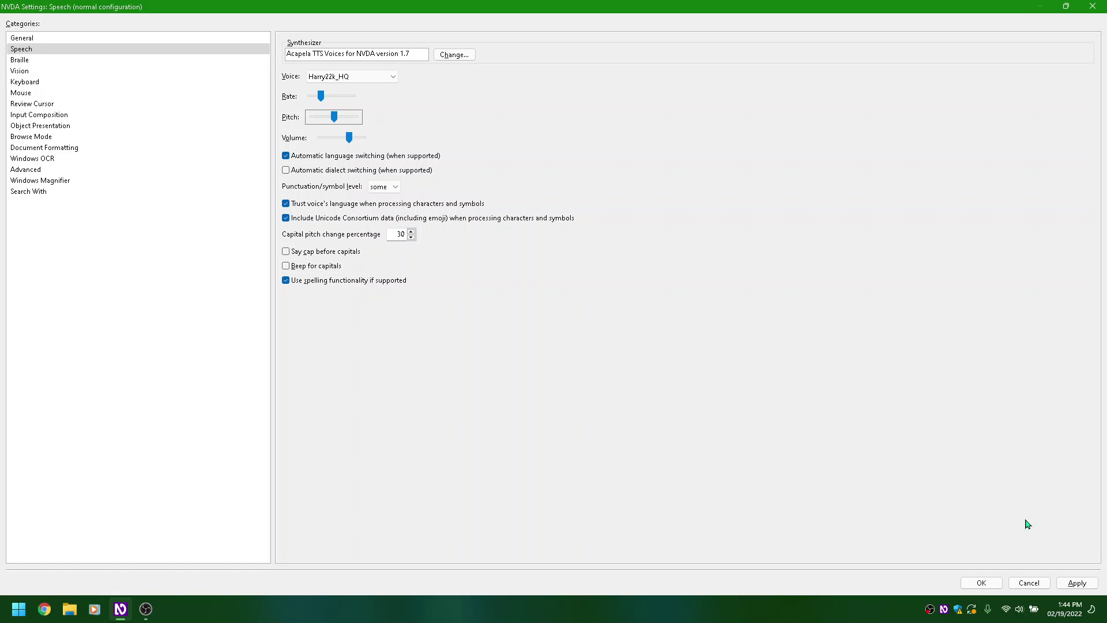
pyautogui.press('Right')
pyautogui.press('Left')
pyautogui.press('Left')
pyautogui.press('Left')
pyautogui.press('Right')
pyautogui.press('Left')
pyautogui.hotkey('shift', 'Tab')
pyautogui.hotkey('shift', 'Tab')
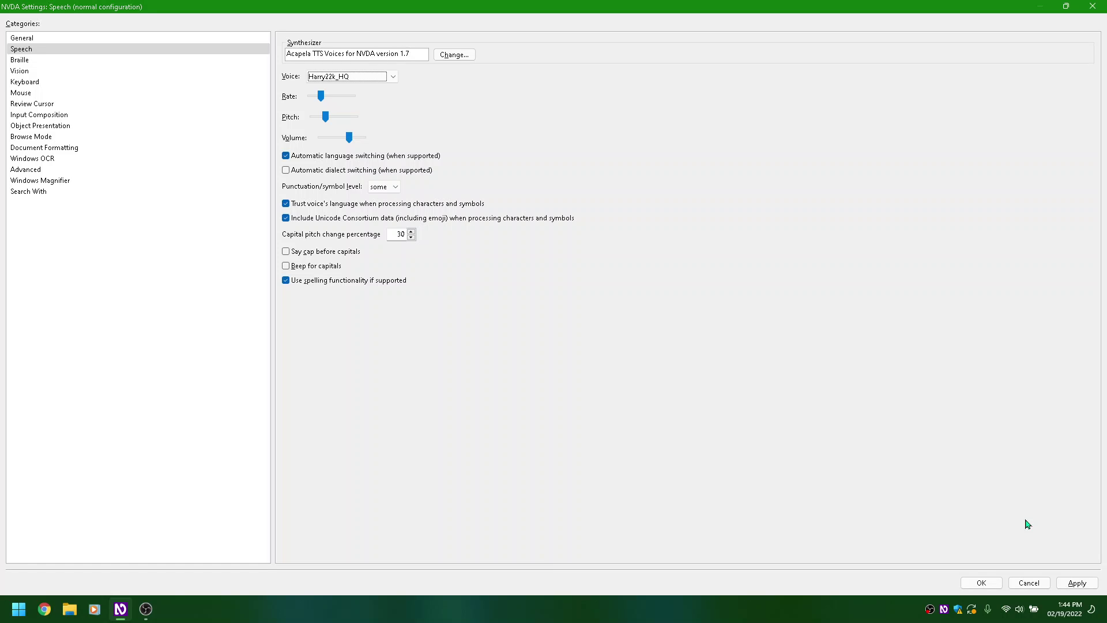
pyautogui.press('Down')
# Lower Josh22k_HQ's pitch a step, then switch the voice to Karen22k_HQ
pyautogui.press('Tab')
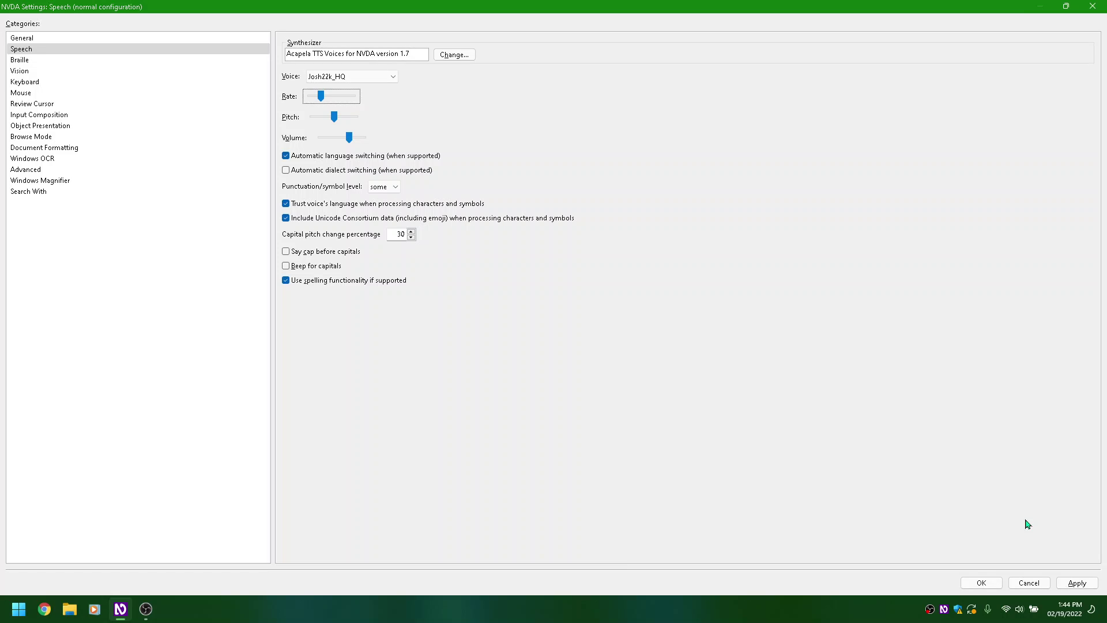
pyautogui.press('Tab')
pyautogui.press('Left')
pyautogui.press('Left')
pyautogui.press('Left')
pyautogui.hotkey('shift', 'Tab')
pyautogui.hotkey('shift', 'Tab')
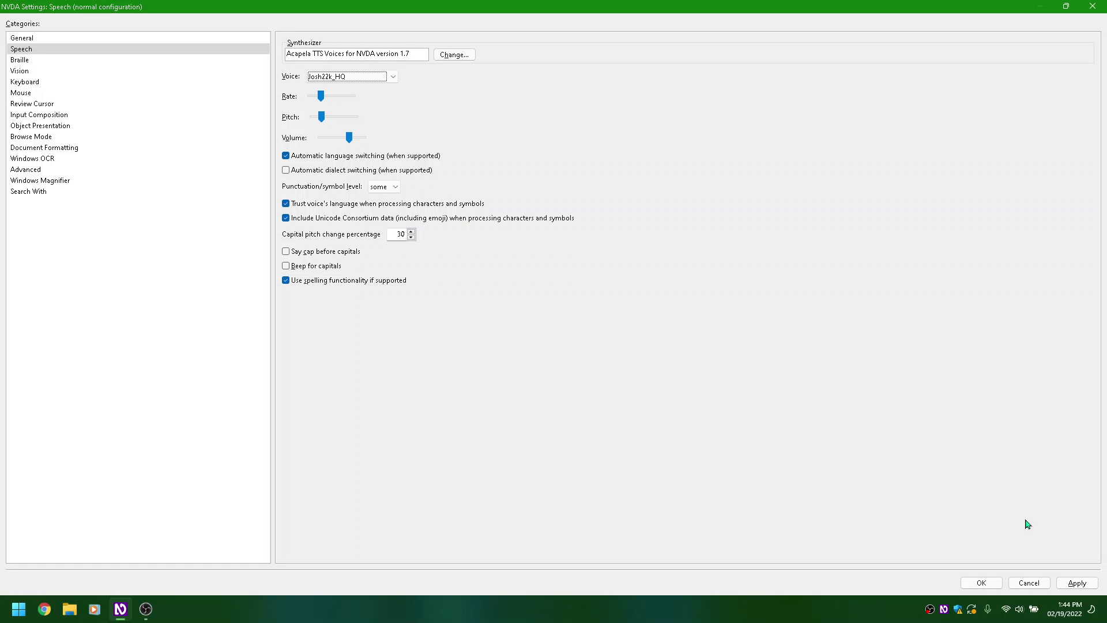
pyautogui.press('Down')
pyautogui.press('Down')
pyautogui.press('Down')
pyautogui.press('Down')
# Lower the pitch three steps, then move on through Lisa22k_HQ toward Olivia22k_HQ
pyautogui.press('Tab')
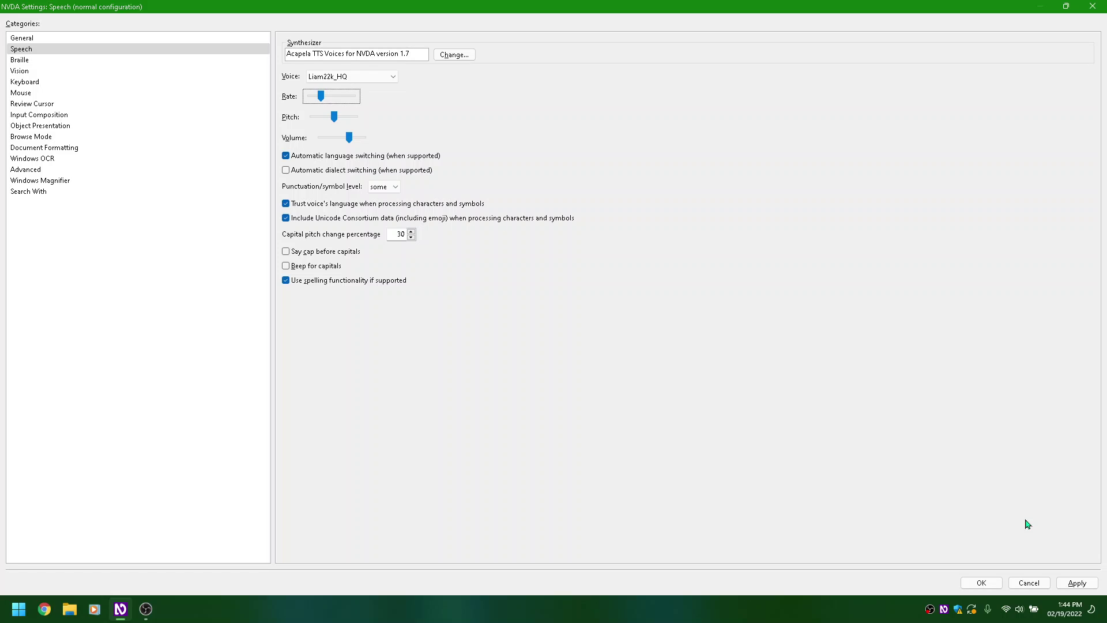
pyautogui.press('Tab')
pyautogui.press('Left')
pyautogui.press('Left')
pyautogui.press('Left')
pyautogui.hotkey('shift', 'Tab')
pyautogui.hotkey('shift', 'Tab')
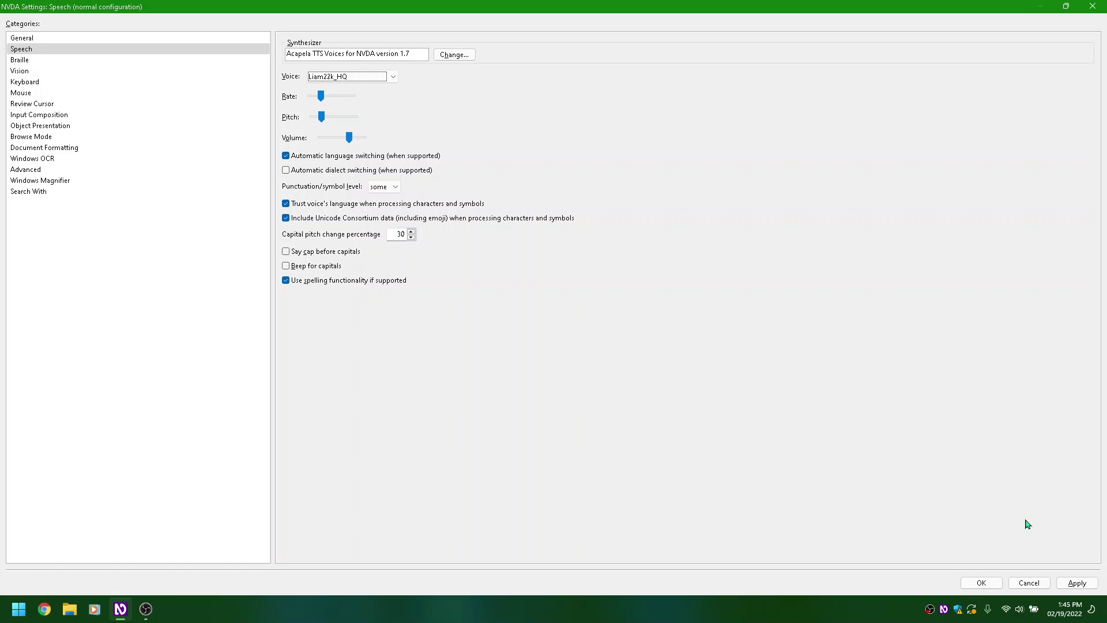
pyautogui.press('Down')
pyautogui.press('Down')
pyautogui.press('Down')
pyautogui.press('Down')
pyautogui.press('Down')
pyautogui.press('Down')
pyautogui.press('Tab')
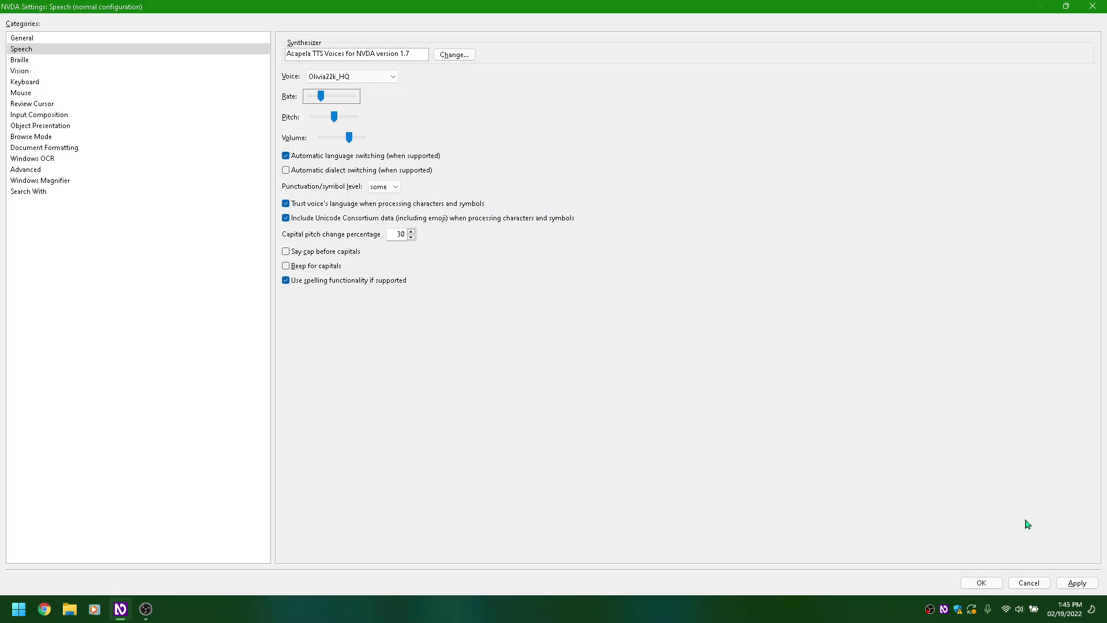
# Lower the Pitch slider twice, returning to the Voice box after each change
pyautogui.press('Tab')
pyautogui.press('Left')
pyautogui.press('Left')
pyautogui.press('Left')
pyautogui.hotkey('shift', 'Tab')
pyautogui.hotkey('shift', 'Tab')
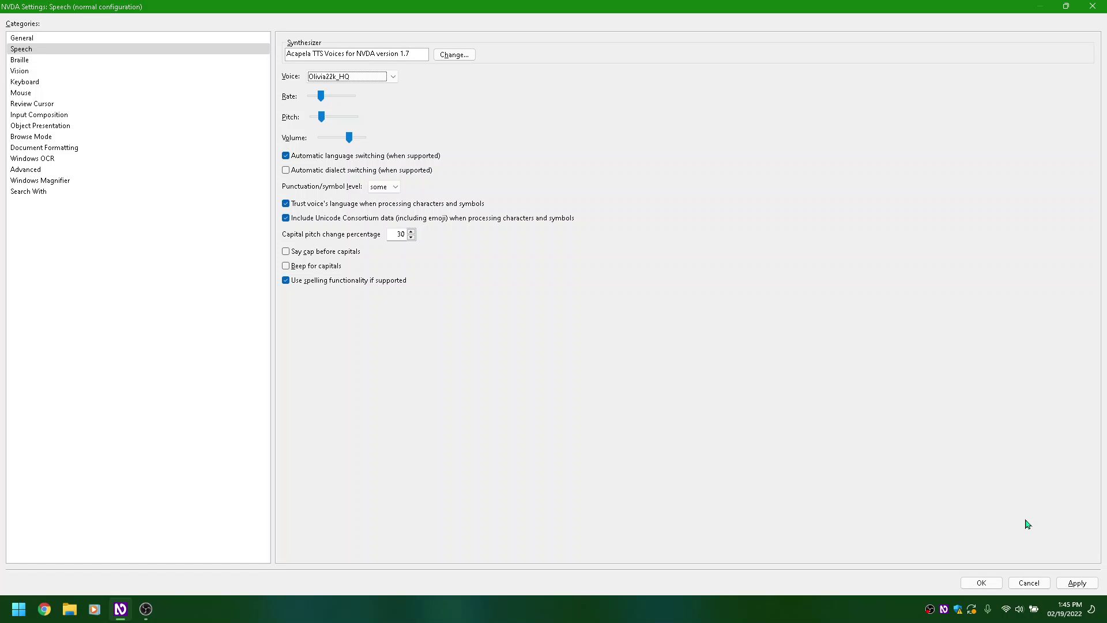
pyautogui.press('Tab')
pyautogui.press('Tab')
pyautogui.press('Left')
pyautogui.press('Left')
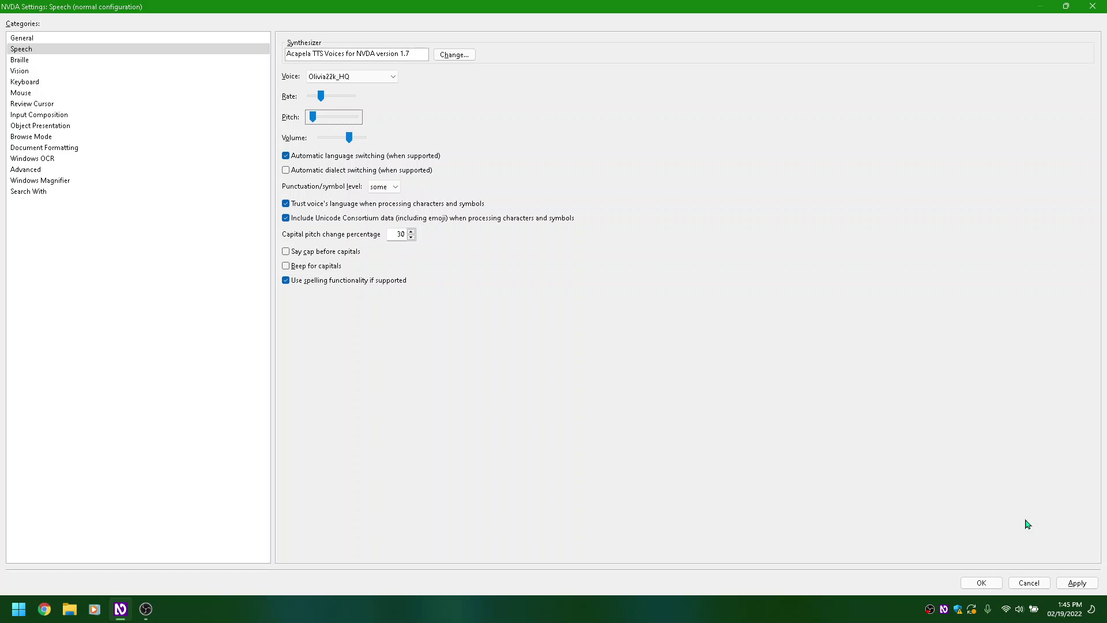
pyautogui.hotkey('shift', 'Tab')
pyautogui.hotkey('shift', 'Tab')
# Try Peter22k_HQ and QueenElizabeth22k_HQ, fine-tune the pitch, then move through Ryan to Saul22k_HQ
pyautogui.press('Down')
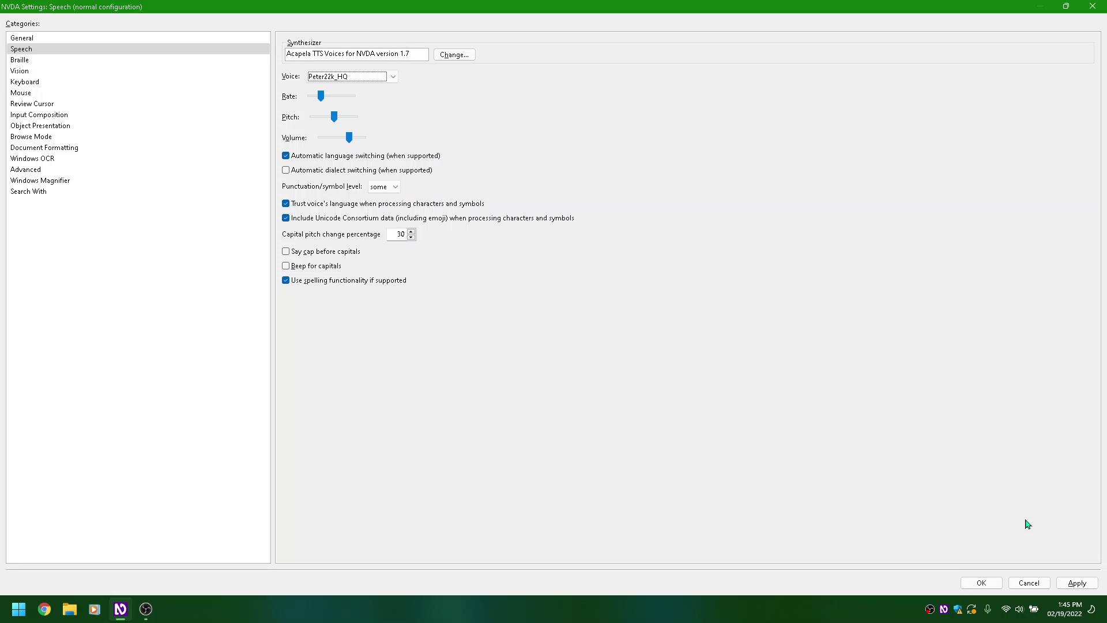
pyautogui.press('Down')
pyautogui.press('Down')
pyautogui.press('Down')
pyautogui.press('Down')
pyautogui.press('Tab')
pyautogui.press('Tab')
pyautogui.press('pagedown')
pyautogui.press('pagedown')
pyautogui.press('pagedown')
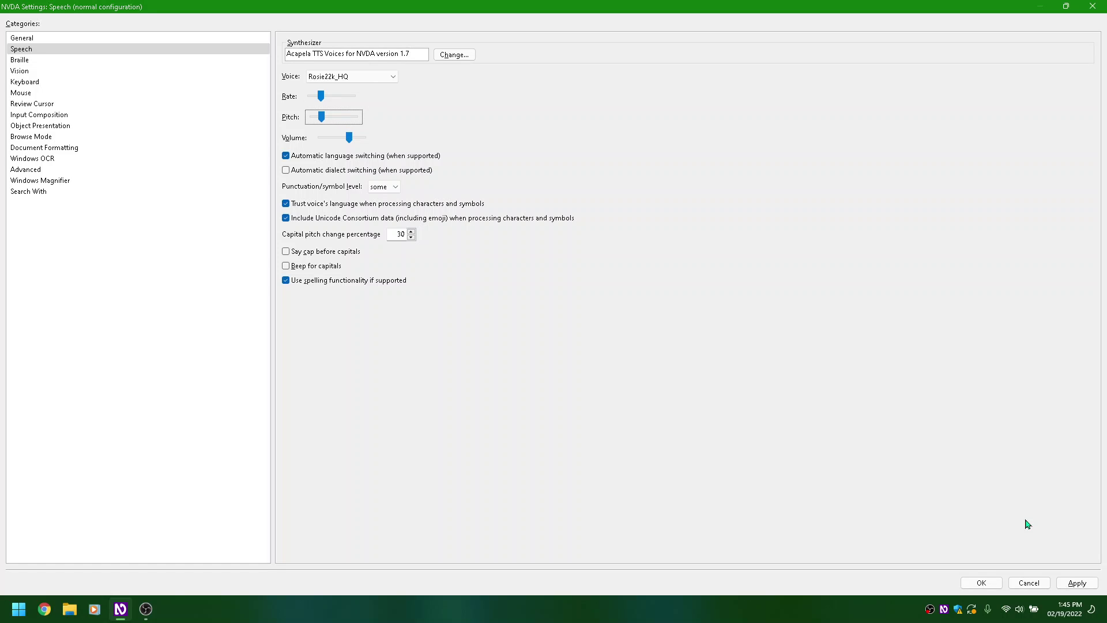
pyautogui.press('pageup')
pyautogui.hotkey('shift', 'Tab')
pyautogui.hotkey('shift', 'Tab')
pyautogui.press('Down')
pyautogui.press('Down')
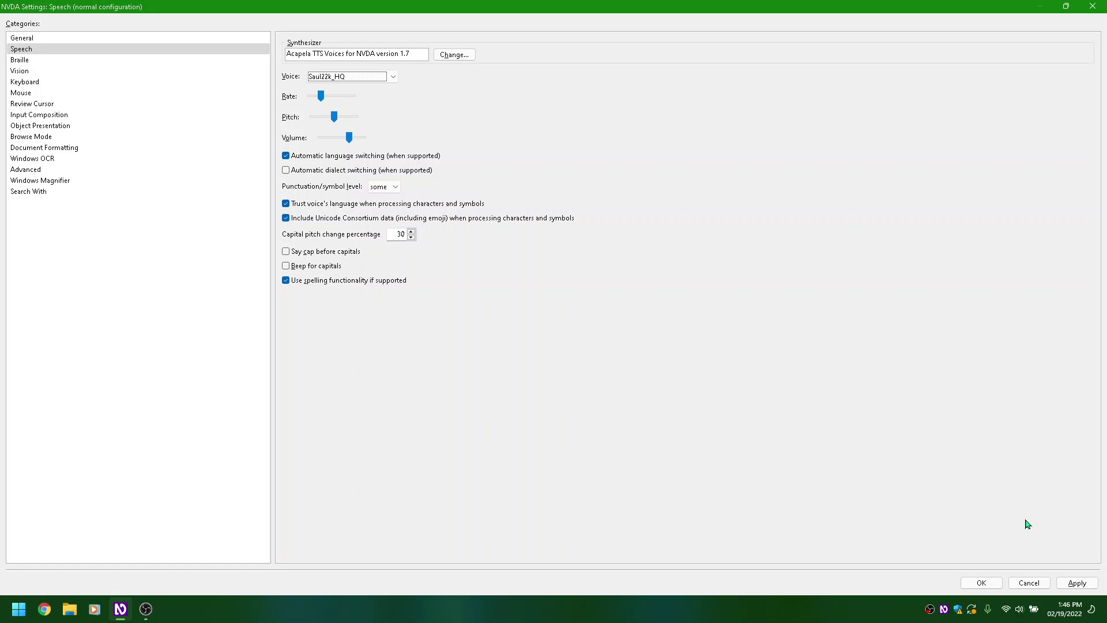
pyautogui.press('Down')
pyautogui.press('Down')
pyautogui.press('Down')
pyautogui.press('Down')
pyautogui.press('Down')
# Lower then raise the pitch one step, and audition Will22k_HQ and its neighbouring voice
pyautogui.press('Tab')
pyautogui.press('Tab')
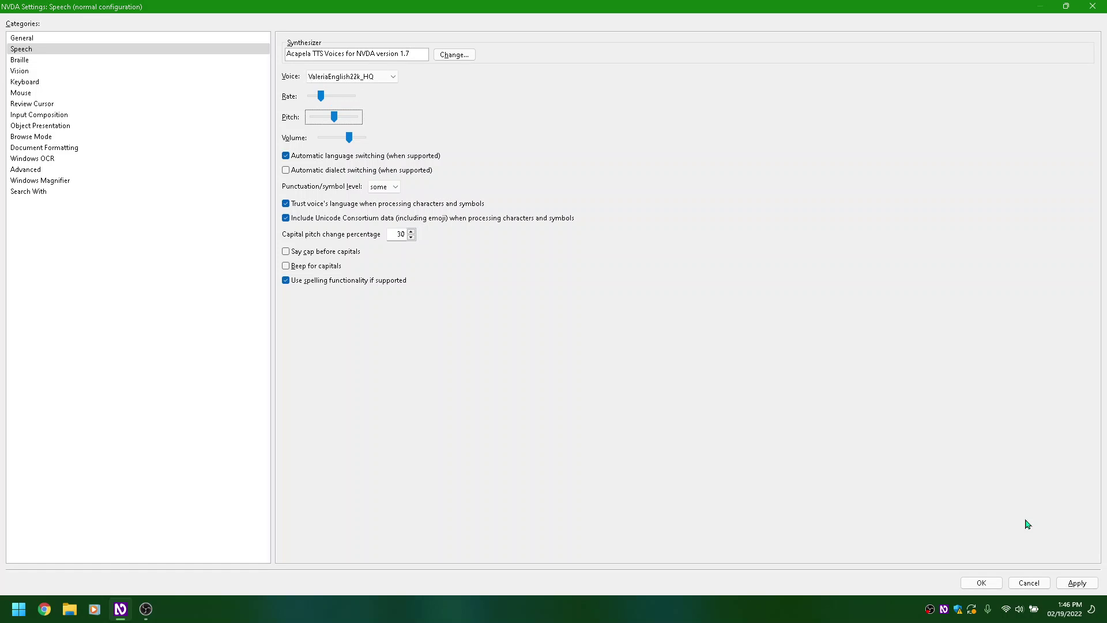
pyautogui.press('Left')
pyautogui.press('Left')
pyautogui.press('Left')
pyautogui.hotkey('shift', 'Tab')
pyautogui.hotkey('shift', 'Tab')
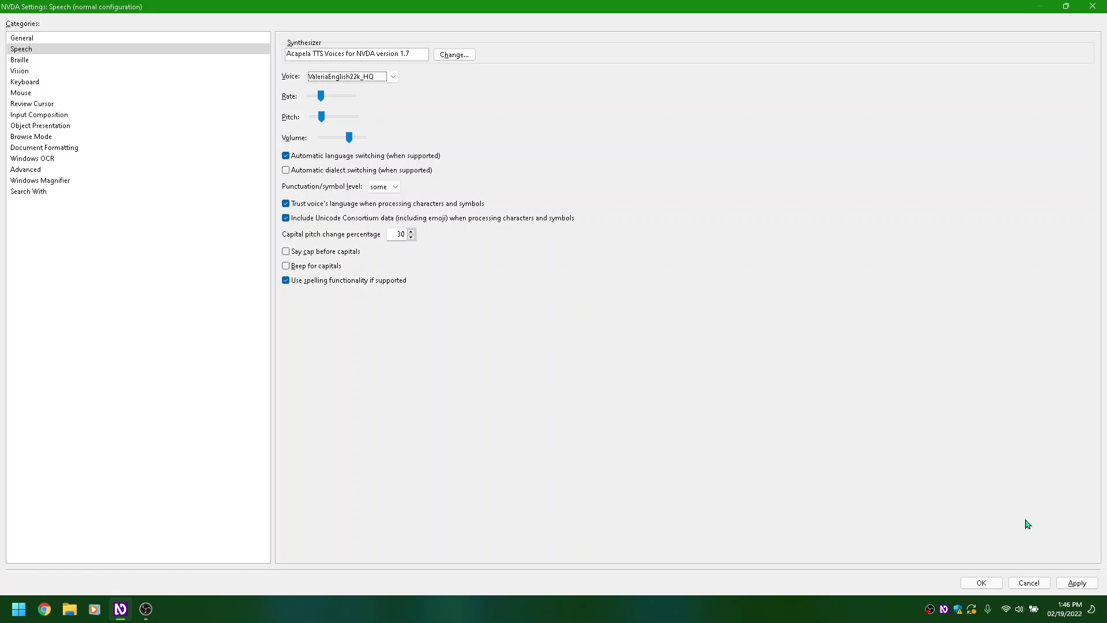
pyautogui.press('Tab')
pyautogui.press('Tab')
pyautogui.press('Right')
pyautogui.hotkey('shift', 'Tab')
pyautogui.hotkey('shift', 'Tab')
pyautogui.press('Down')
pyautogui.press('Down')
pyautogui.press('Down')
pyautogui.press('Up')
pyautogui.press('Up')
pyautogui.press('Up')
pyautogui.press('Up')
pyautogui.press('Up')
pyautogui.press('Up')
pyautogui.press('Up')
pyautogui.press('Up')
pyautogui.press('Up')
pyautogui.press('Up')
pyautogui.press('Up')
pyautogui.press('Up')
pyautogui.press('Up')
pyautogui.press('Up')
# Switch to OBS Studio and put focus on the Stop Recording button
pyautogui.hotkey('alt', 'Tab')
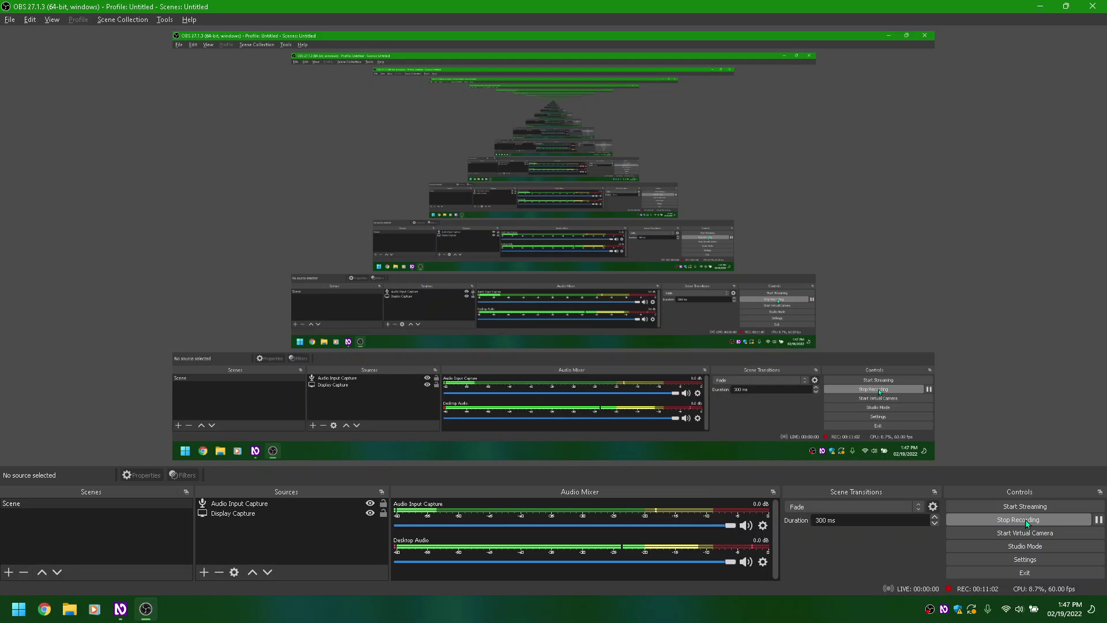
pyautogui.press('Tab')
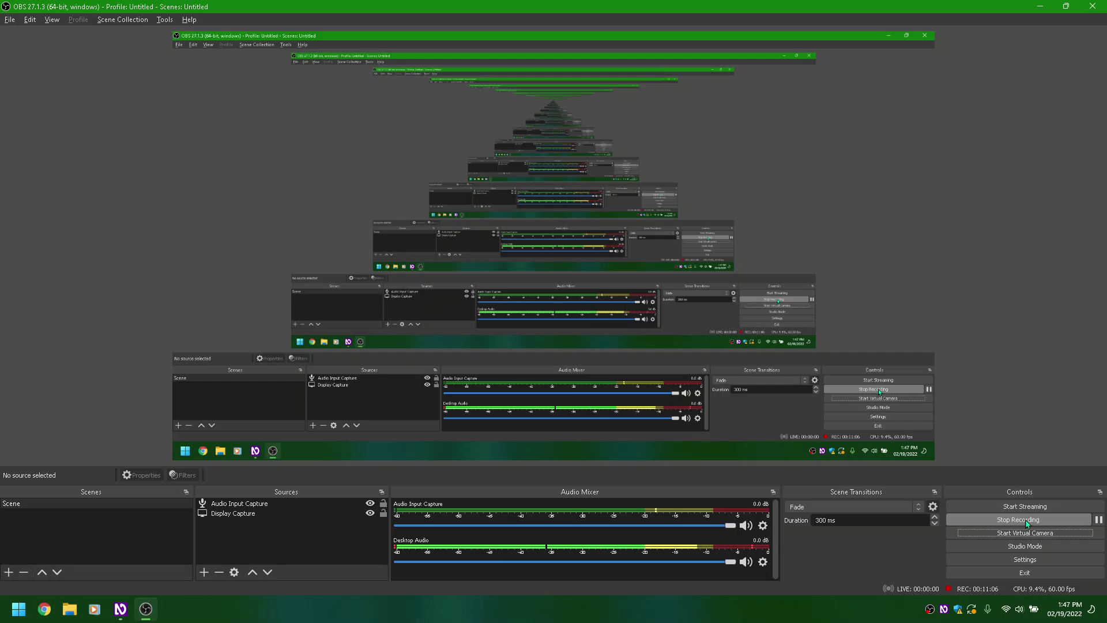
pyautogui.hotkey('shift', 'Tab')
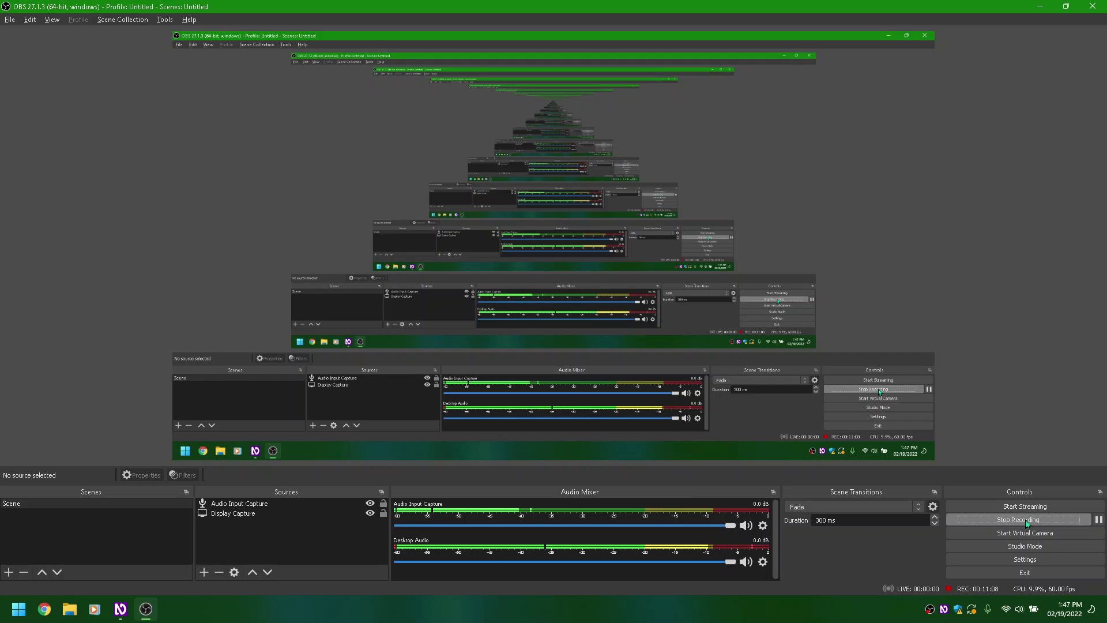